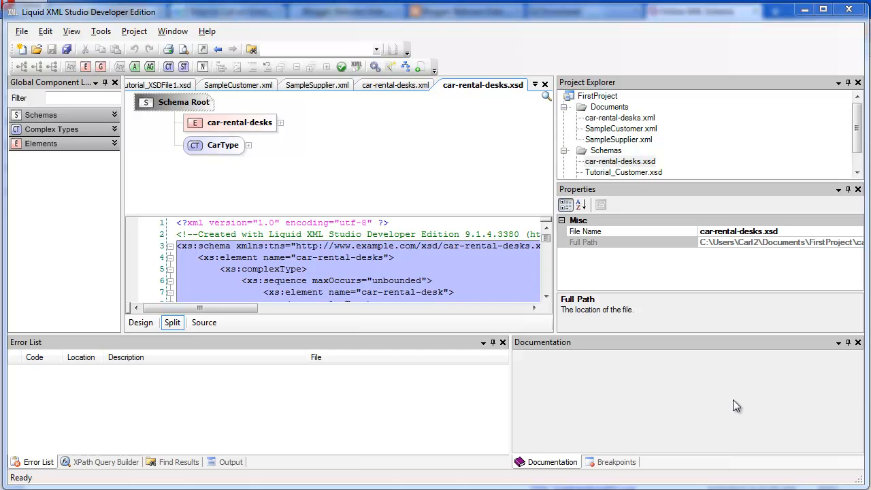
Expand car-rental-desks, car-rental-desk, inventory and CarType (make, model, year) in the schema design diagram
{"action": "left_click", "coordinate": [280, 124]}
{"action": "left_click", "coordinate": [401, 126]}
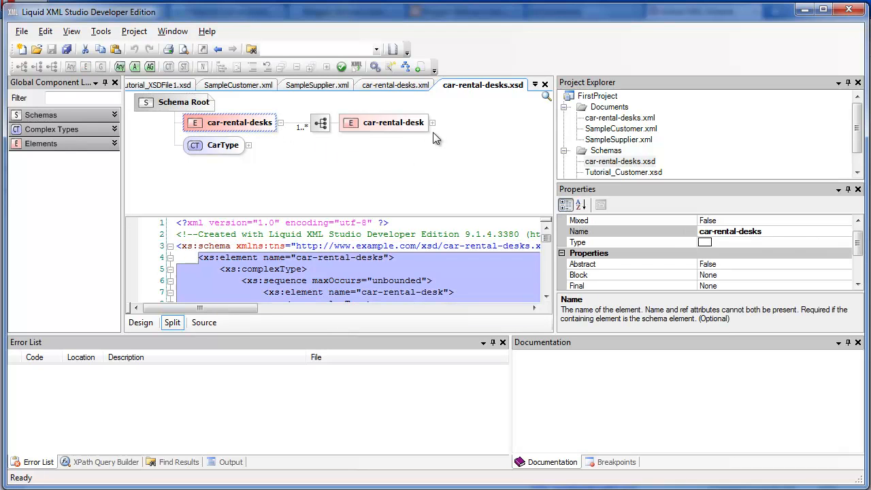
{"action": "left_click", "coordinate": [431, 125]}
{"action": "left_click_drag", "start_coordinate": [465, 208], "coordinate": [507, 208]}
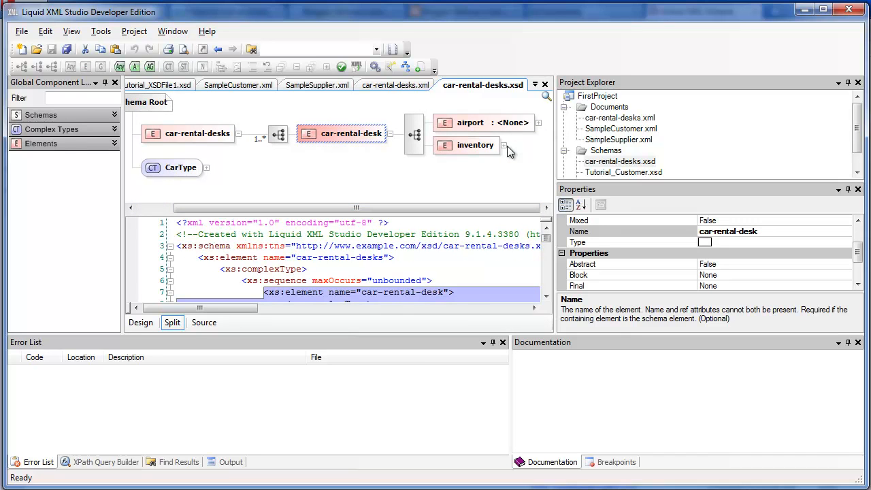
{"action": "left_click", "coordinate": [507, 146]}
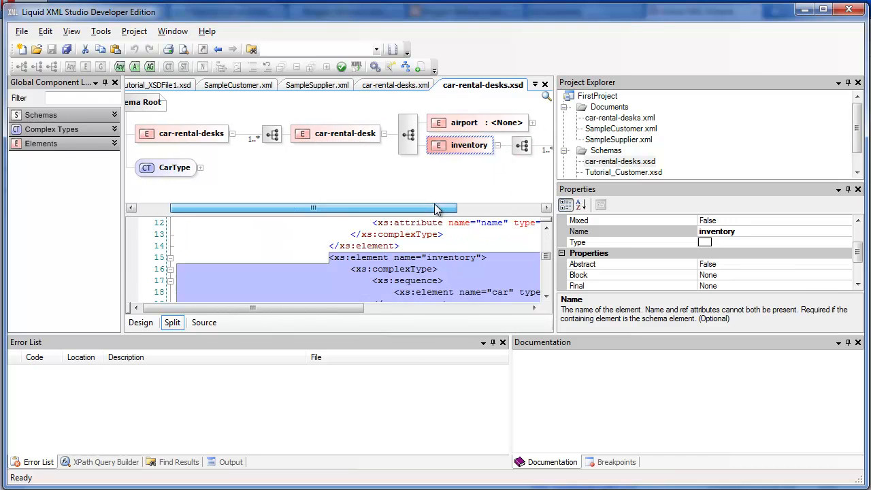
{"action": "left_click_drag", "start_coordinate": [441, 211], "coordinate": [524, 211]}
{"action": "left_click", "coordinate": [140, 322]}
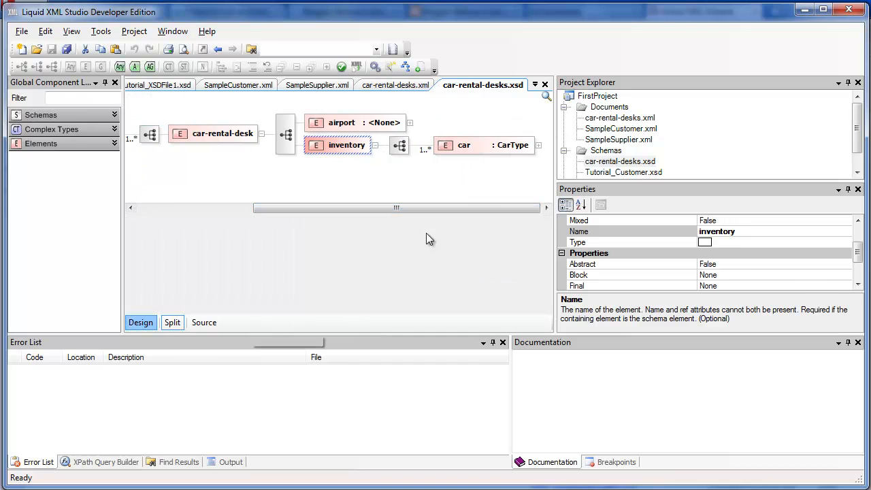
{"action": "left_click_drag", "start_coordinate": [342, 312], "coordinate": [230, 321]}
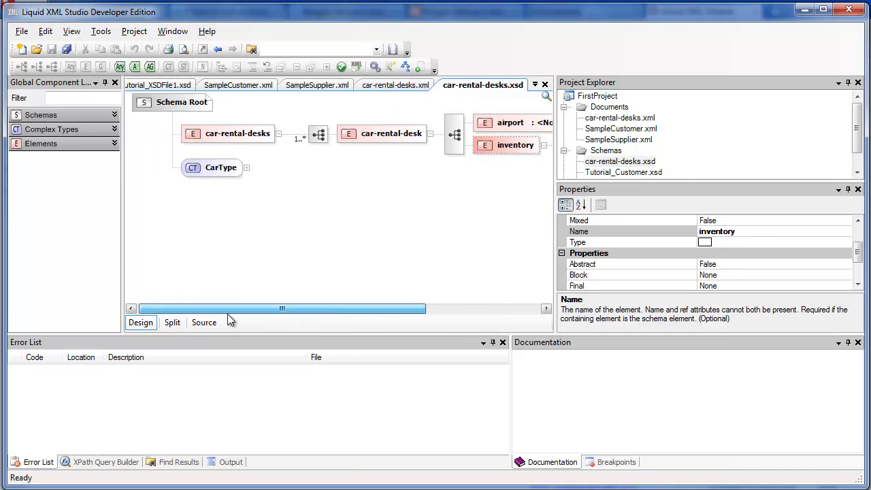
{"action": "left_click", "coordinate": [247, 168]}
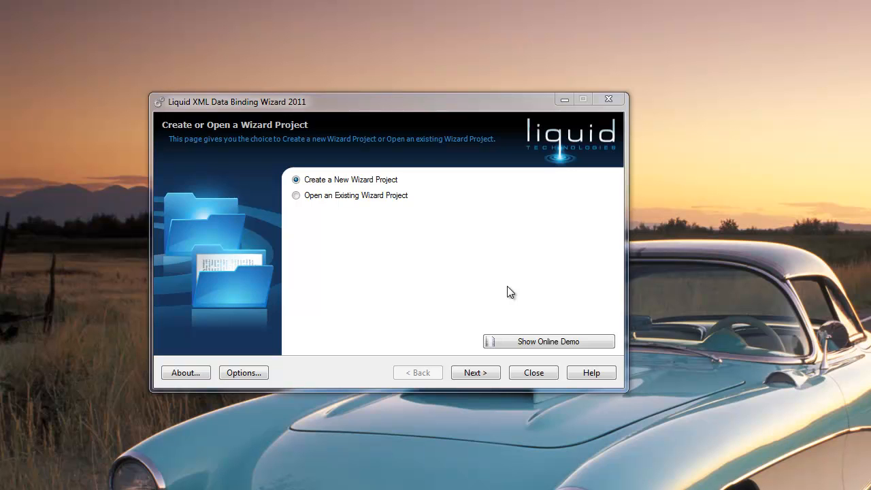
Start a new wizard project for car-rental-desks.xsd with Java as the output language
{"action": "left_click", "coordinate": [474, 372]}
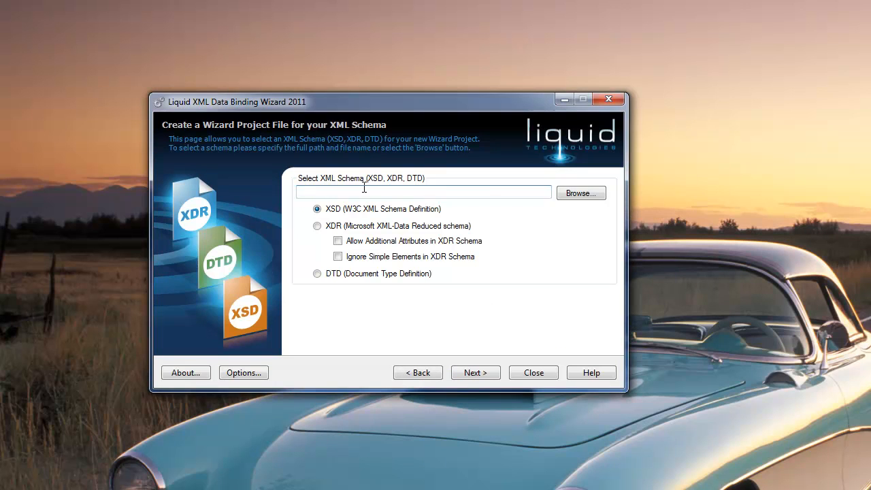
{"action": "type", "text": "C:\\Users\\Carl2\\Documents\\FirstProject\\car-rental-desks.xsd"}
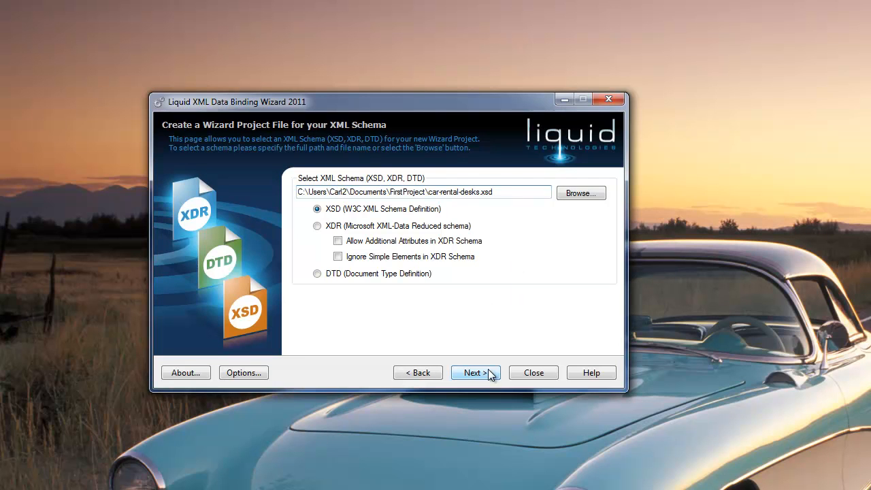
{"action": "left_click", "coordinate": [490, 374]}
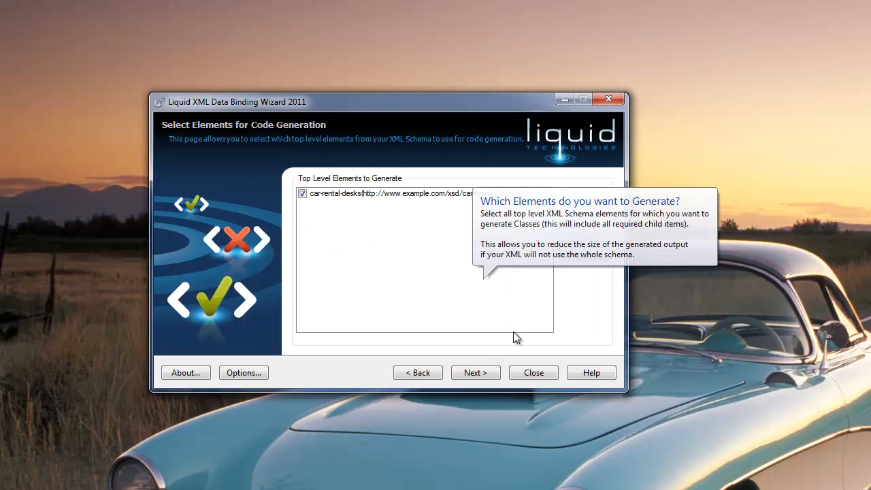
{"action": "left_click", "coordinate": [476, 373]}
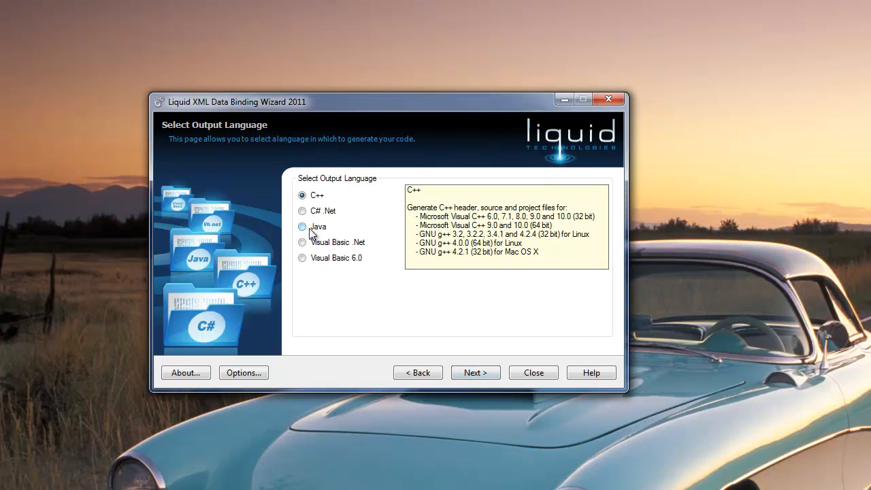
{"action": "left_click", "coordinate": [310, 230]}
{"action": "left_click", "coordinate": [479, 372]}
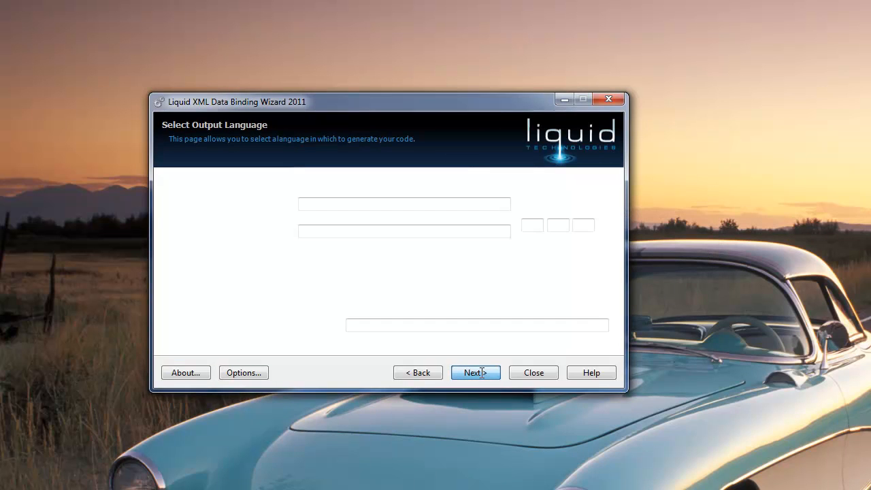
Set base Java package com.bekwam and package name xml, then go to the schema-to-object mapping
{"action": "left_click", "coordinate": [367, 231]}
{"action": "type", "text": "com.bekwam"}
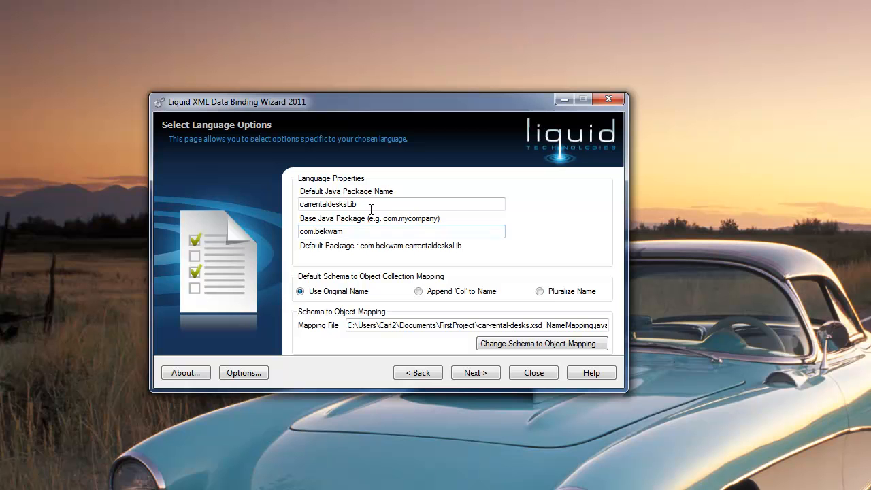
{"action": "left_click_drag", "start_coordinate": [360, 204], "coordinate": [295, 205]}
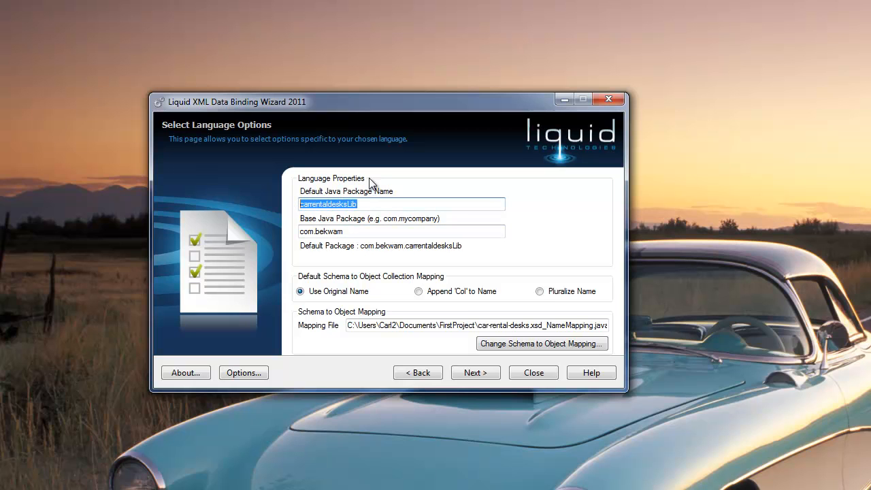
{"action": "type", "text": "xml"}
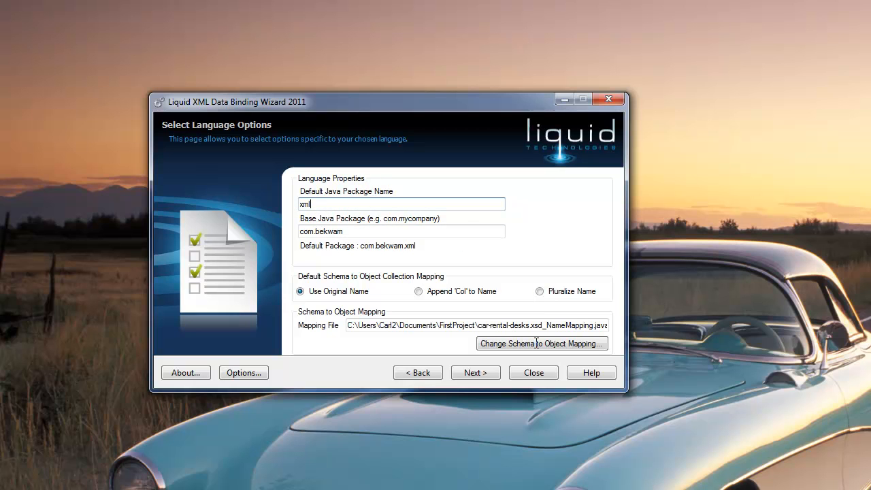
{"action": "left_click", "coordinate": [521, 344]}
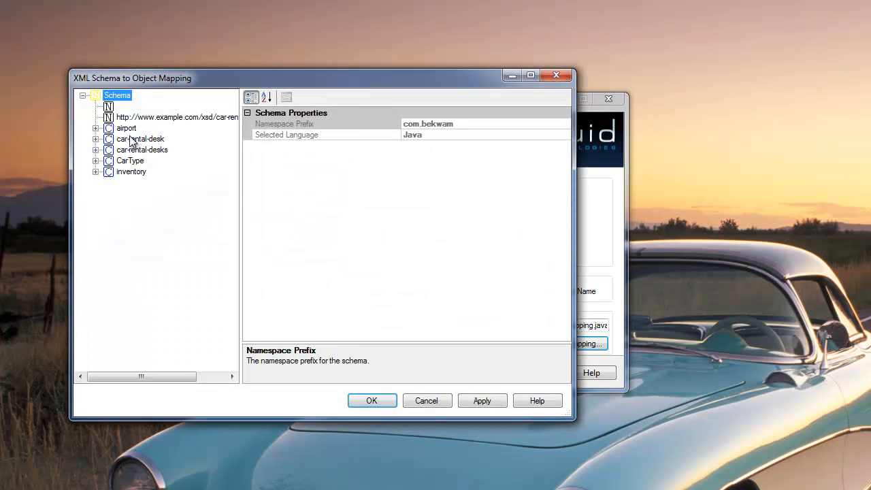
Rename the generated classes for car-rental-desk and car-rental-desks (CarRentalDesks)
{"action": "left_click", "coordinate": [128, 130]}
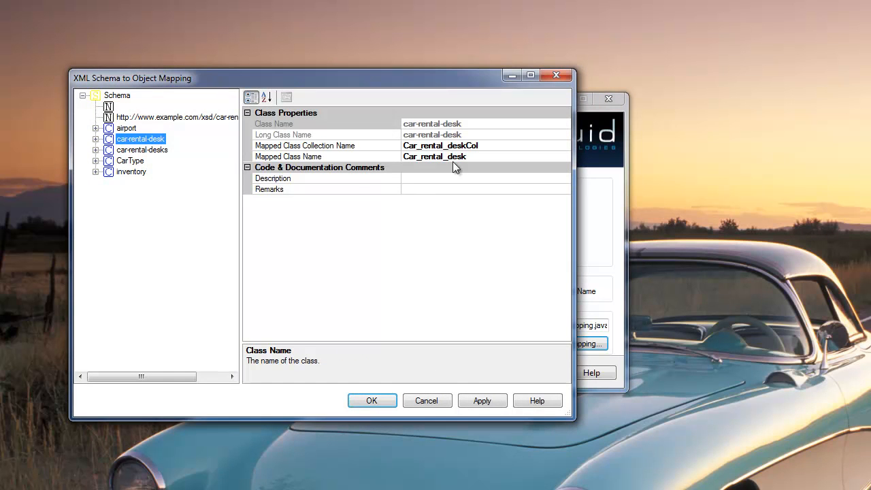
{"action": "left_click", "coordinate": [462, 156]}
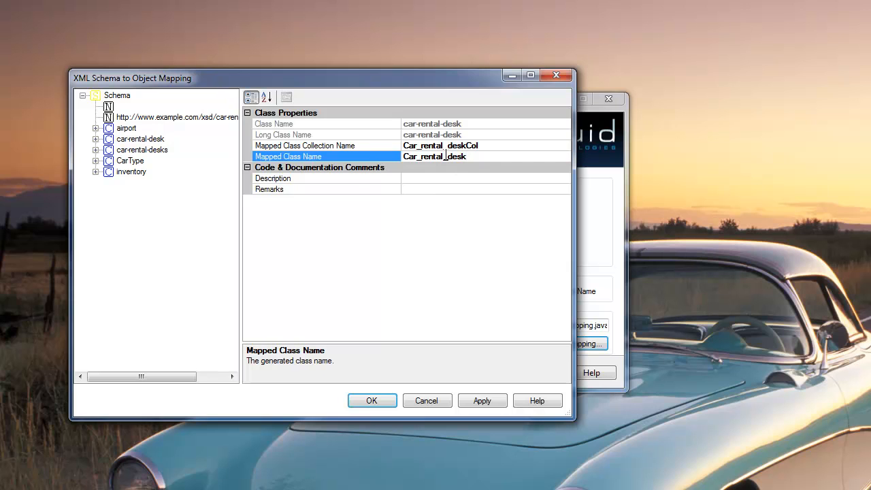
{"action": "key", "text": "shift+Home"}
{"action": "type", "text": "C"}
{"action": "type", "text": "arRentalDesk"}
{"action": "left_click", "coordinate": [155, 151]}
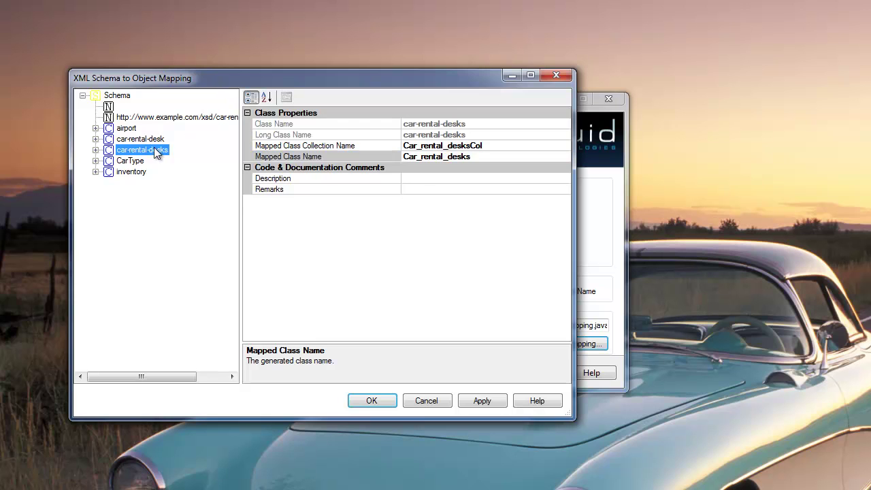
{"action": "left_click", "coordinate": [486, 156]}
{"action": "left_click_drag", "start_coordinate": [490, 156], "coordinate": [384, 156]}
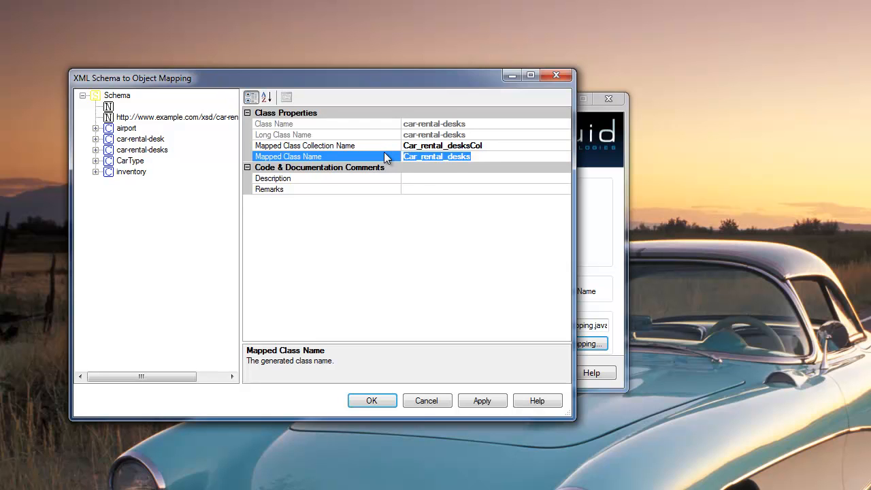
{"action": "type", "text": "CarRen"}
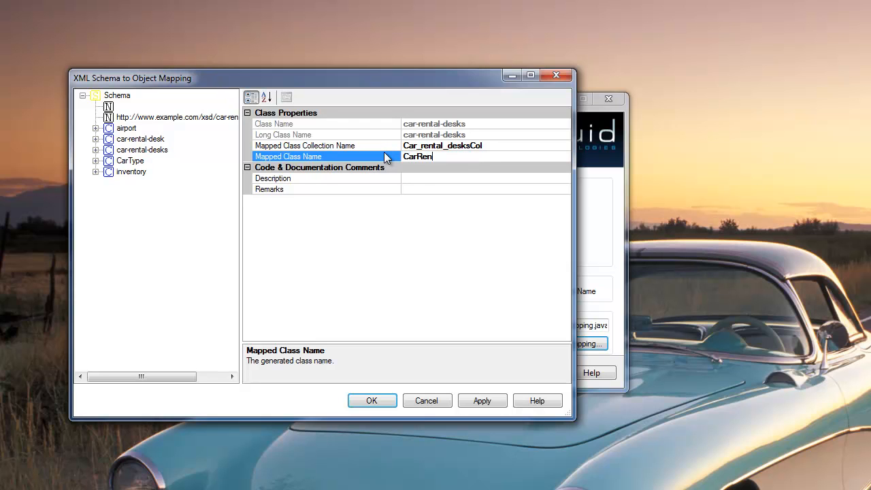
{"action": "type", "text": "talDesks"}
{"action": "left_click", "coordinate": [147, 151]}
{"action": "left_click", "coordinate": [136, 171]}
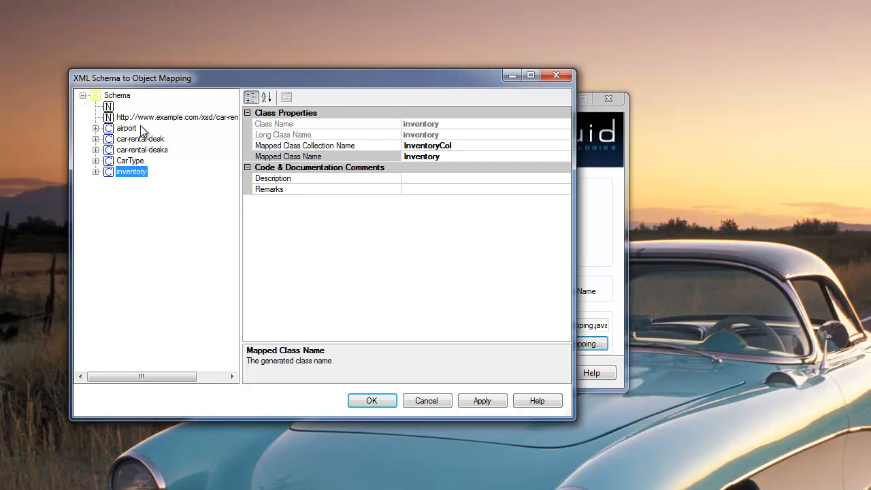
Change the schema namespace alias tns to crd so the class namespace becomes com.bekwam.crd, and apply
{"action": "left_click", "coordinate": [111, 107]}
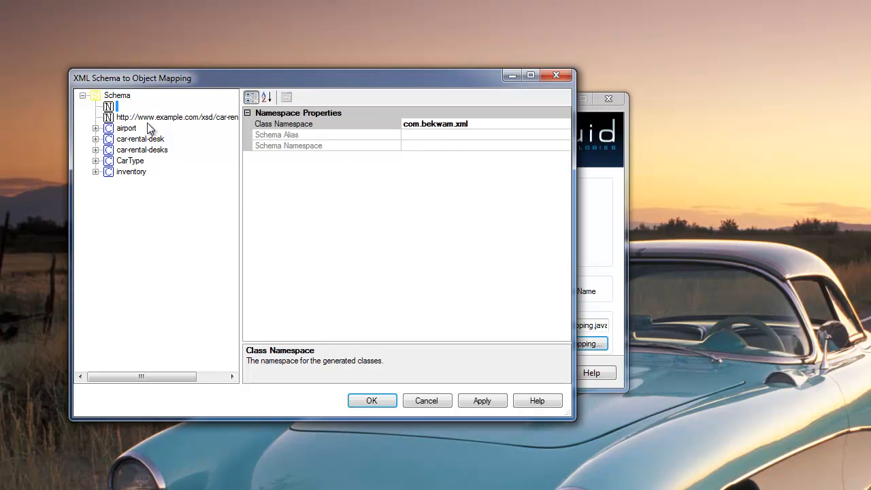
{"action": "left_click", "coordinate": [111, 119]}
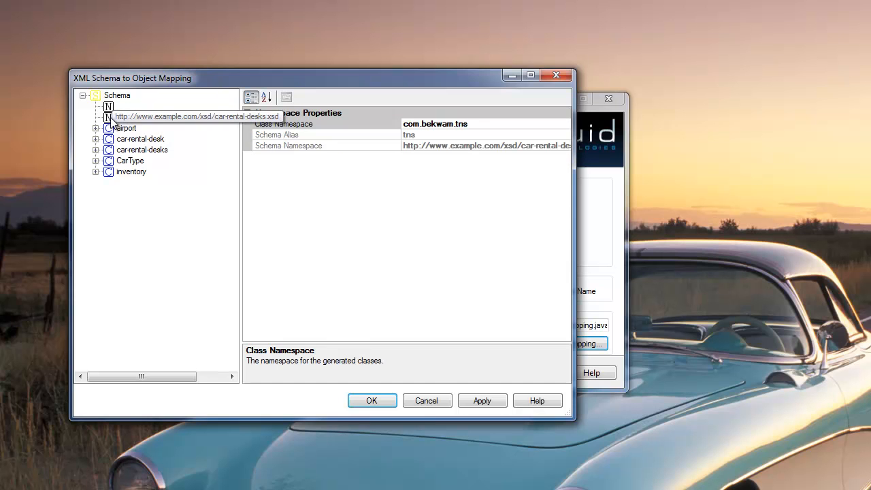
{"action": "left_click", "coordinate": [431, 135]}
{"action": "left_click_drag", "start_coordinate": [430, 135], "coordinate": [382, 143]}
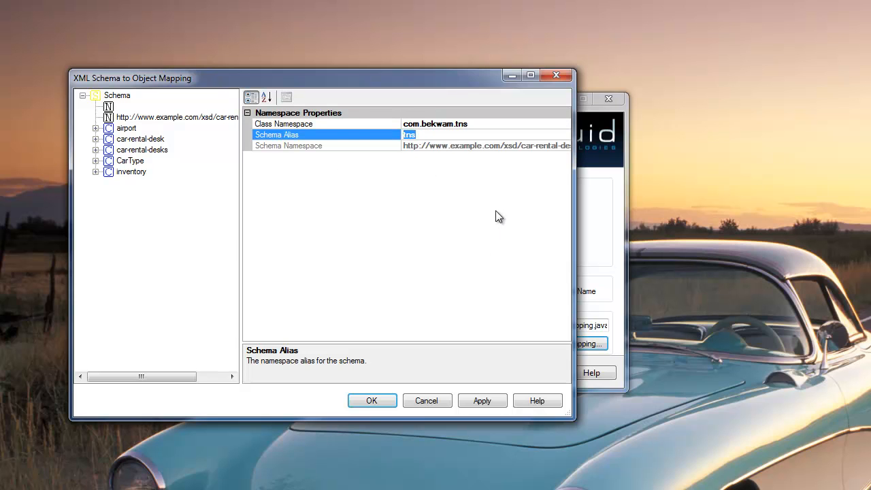
{"action": "left_click", "coordinate": [442, 135]}
{"action": "left_click", "coordinate": [493, 124]}
{"action": "key", "text": "BackSpace"}
{"action": "key", "text": "BackSpace"}
{"action": "key", "text": "BackSpace"}
{"action": "type", "text": "crd"}
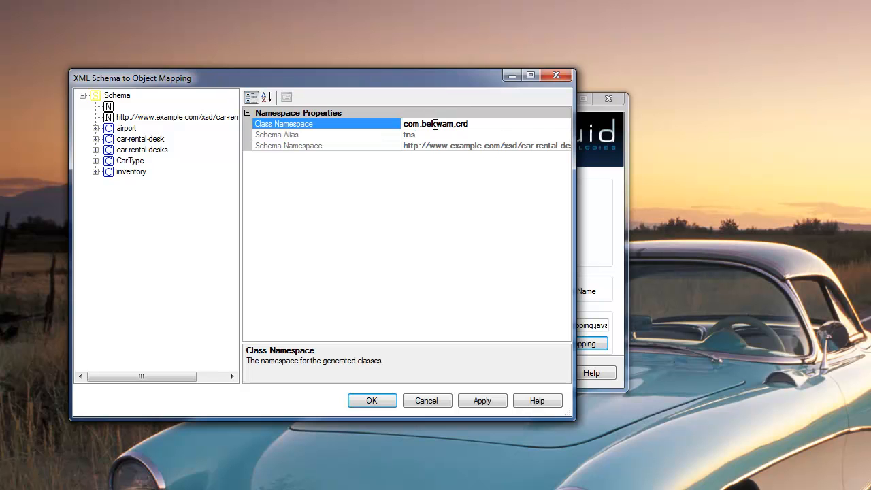
{"action": "left_click", "coordinate": [434, 134]}
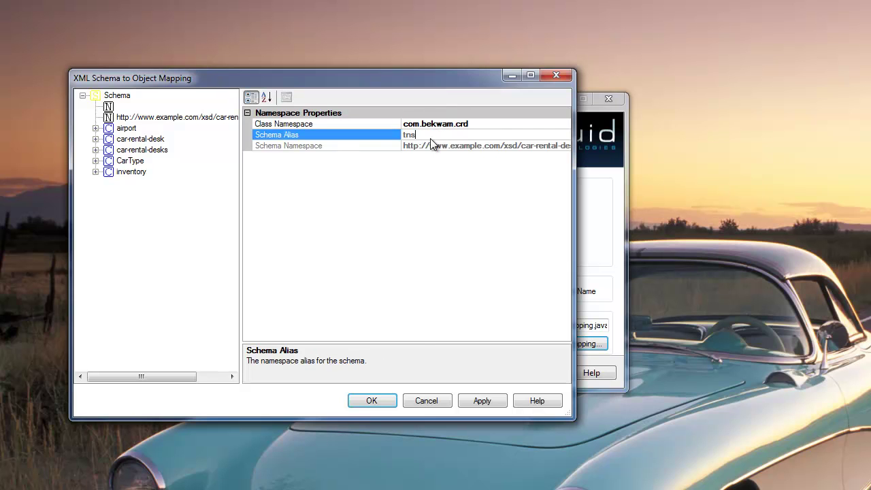
{"action": "left_click", "coordinate": [380, 400]}
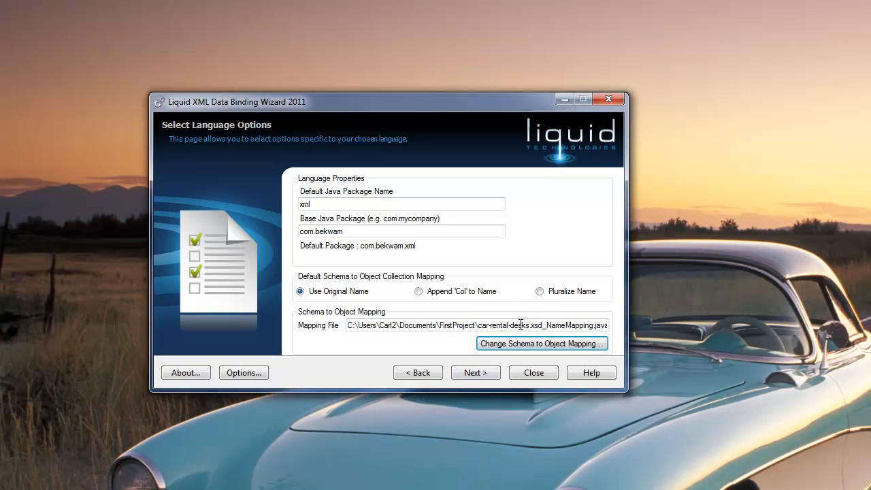
Set source output to C:\LiquidTechnolgies\src and documentation to C:\LiquidTechnolgies\html, then generate the Java classes
{"action": "left_click", "coordinate": [491, 373]}
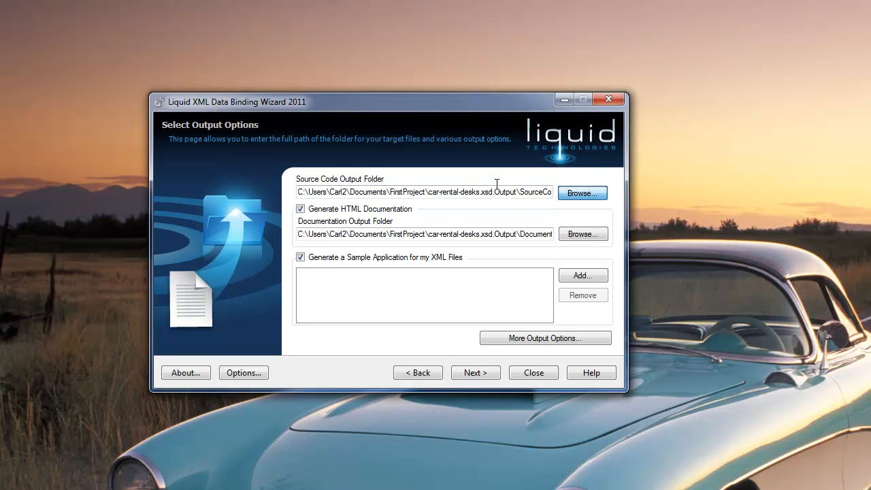
{"action": "left_click_drag", "start_coordinate": [310, 194], "coordinate": [581, 199]}
{"action": "type", "text": "C:\\LiquidTechnolgies\\src"}
{"action": "left_click_drag", "start_coordinate": [309, 231], "coordinate": [622, 235]}
{"action": "type", "text": "C:\\L"}
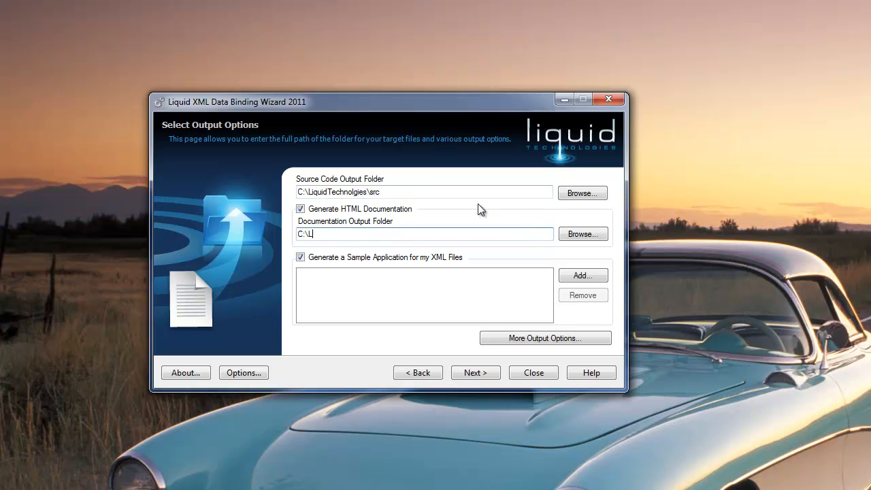
{"action": "type", "text": "iquidTechnolgies\\html"}
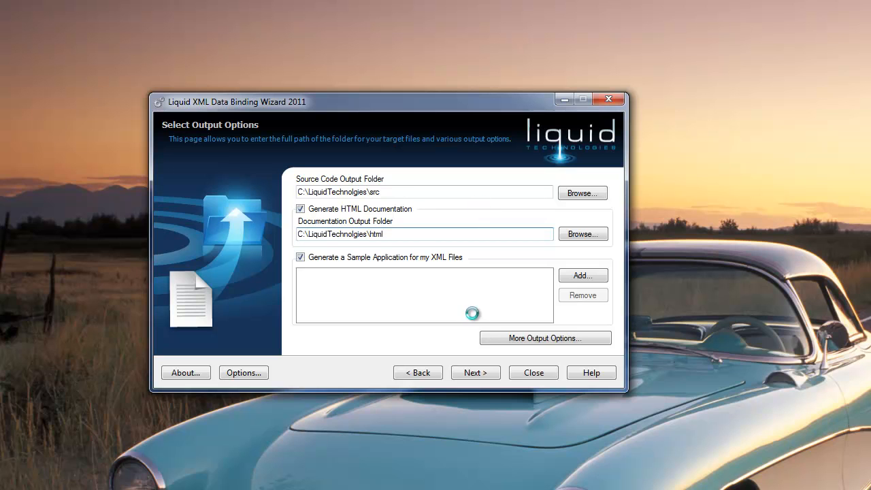
{"action": "left_click", "coordinate": [477, 368]}
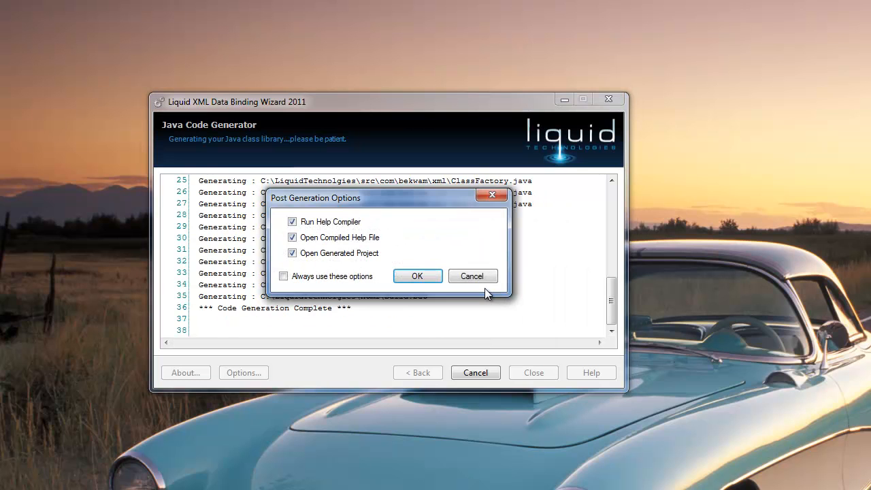
Uncheck Open Generated Project and Run Help Compiler, confirm, and close the wizard
{"action": "left_click", "coordinate": [292, 253]}
{"action": "left_click", "coordinate": [293, 222]}
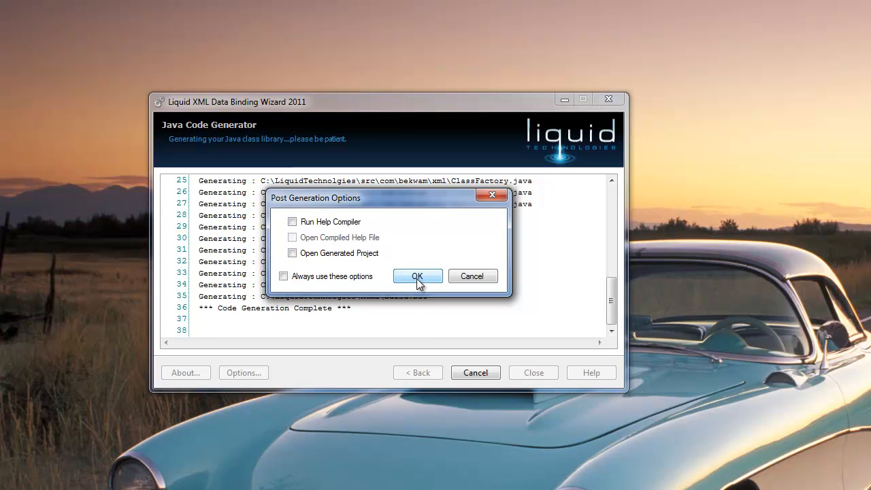
{"action": "left_click", "coordinate": [417, 277]}
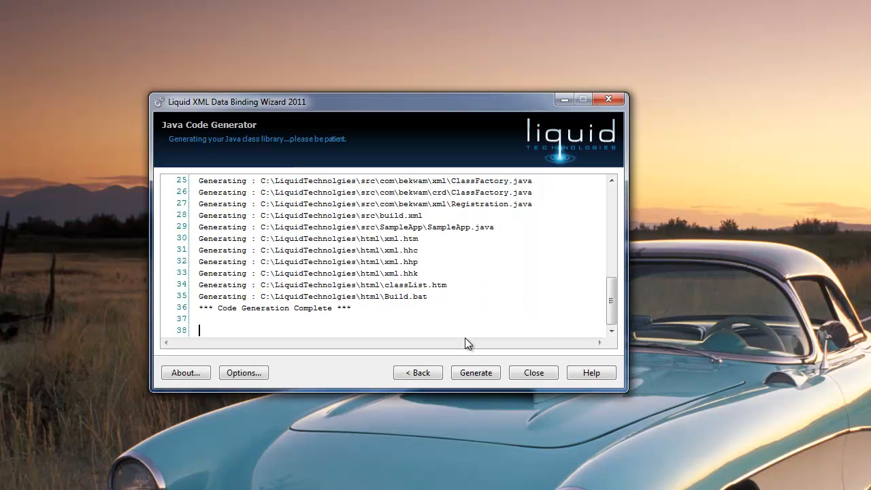
{"action": "left_click", "coordinate": [533, 373]}
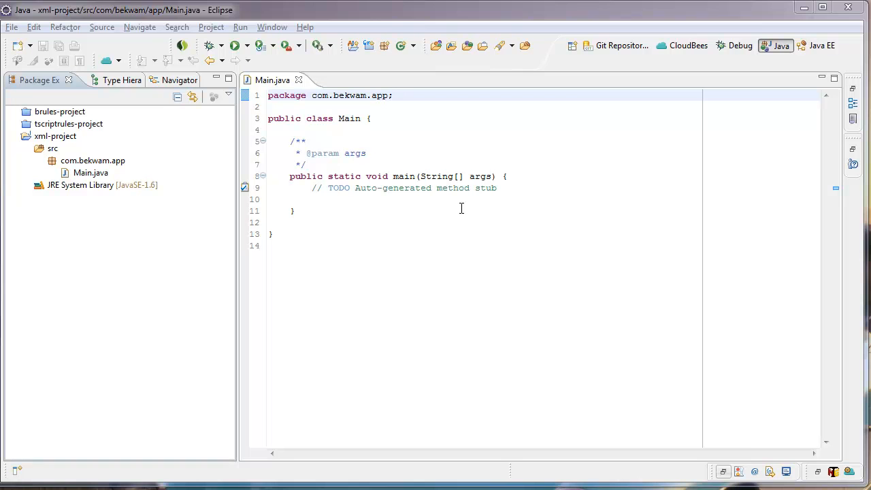
In xml-project's Java Build Path, link the generated src folder as a source folder named lt-src
{"action": "left_click", "coordinate": [44, 136]}
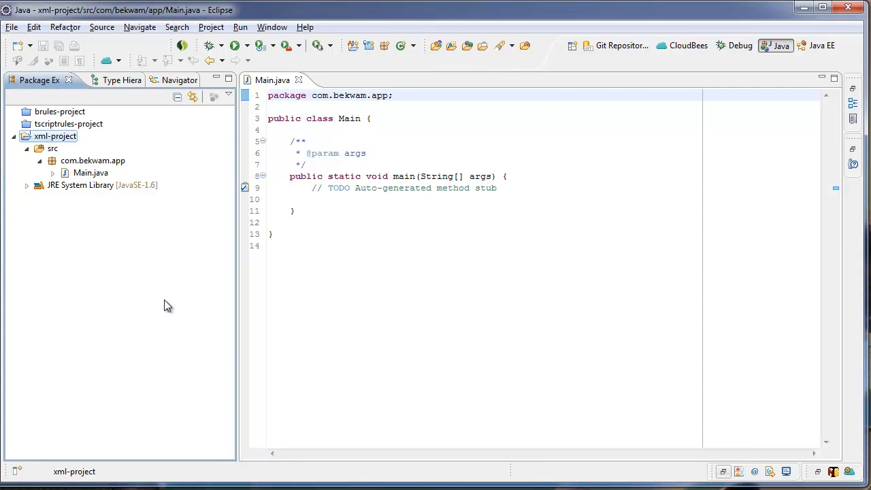
{"action": "key", "text": "alt+Return"}
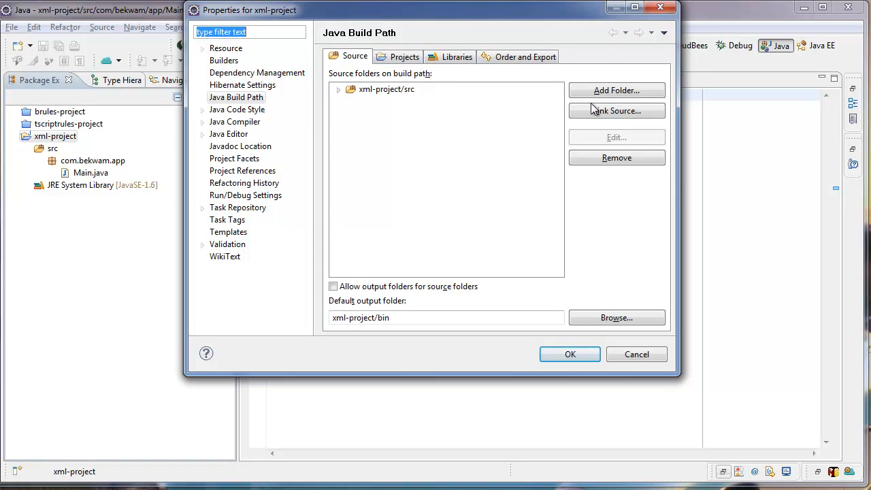
{"action": "left_click", "coordinate": [597, 111]}
{"action": "left_click", "coordinate": [385, 95]}
{"action": "type", "text": "C:\\LiquidTechnologies\\src"}
{"action": "key", "text": "Tab"}
{"action": "key", "text": "Tab"}
{"action": "key", "text": "Tab"}
{"action": "type", "text": "lt-src"}
{"action": "left_click", "coordinate": [517, 346]}
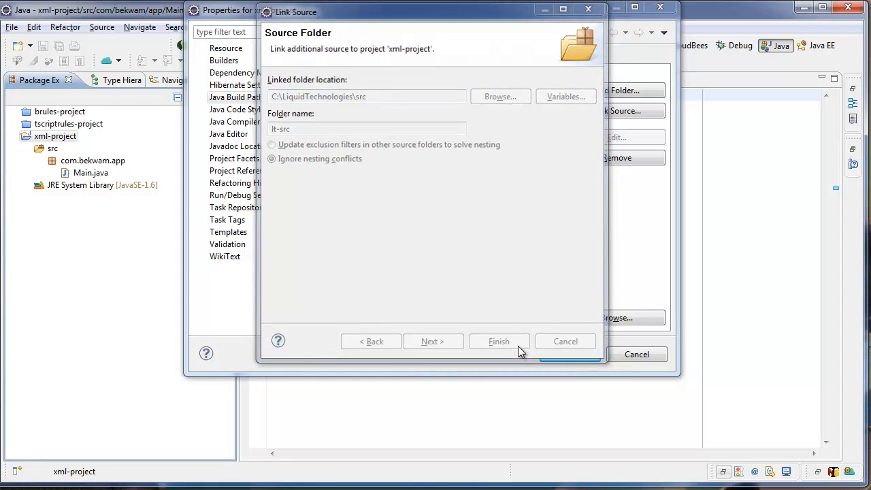
{"action": "left_click", "coordinate": [564, 360]}
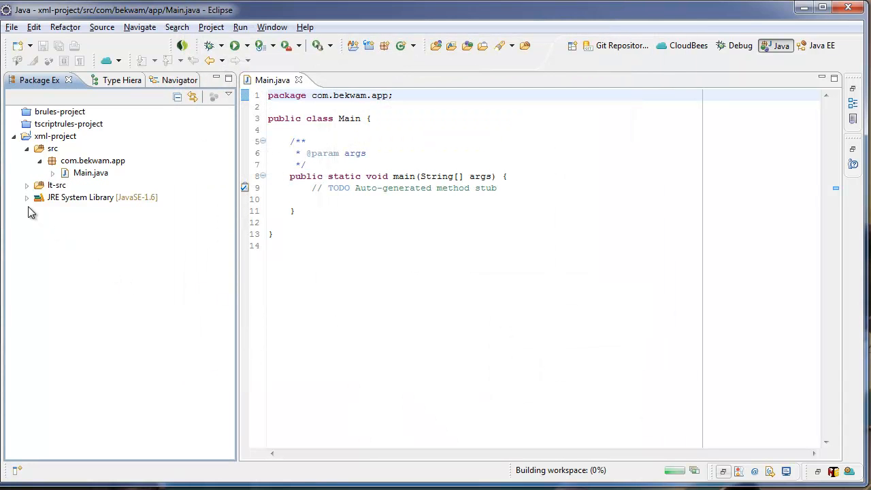
Add external JAR LtXmlLib9.jar to xml-project's build path libraries and save
{"action": "left_click", "coordinate": [27, 185]}
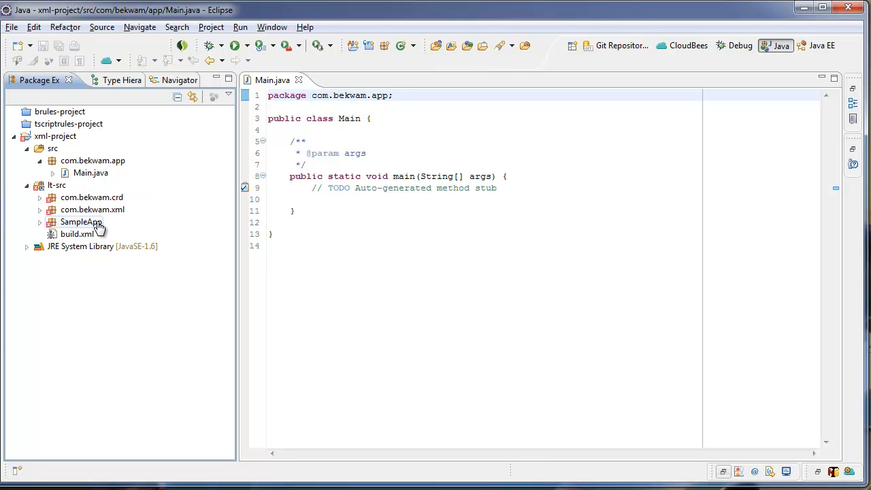
{"action": "left_click", "coordinate": [57, 138]}
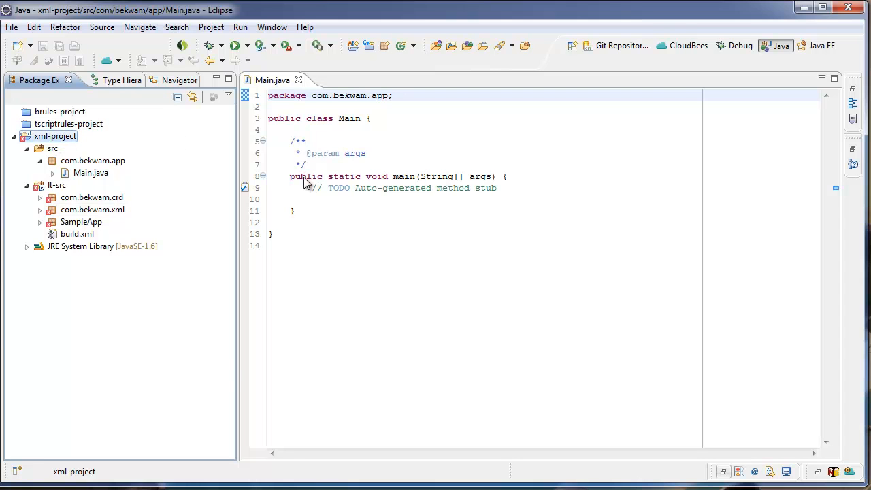
{"action": "key", "text": "alt+Return"}
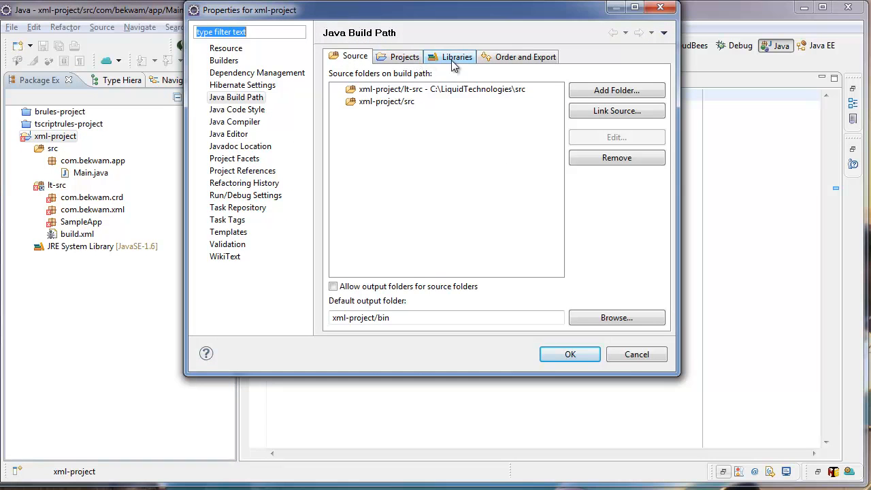
{"action": "left_click", "coordinate": [454, 58]}
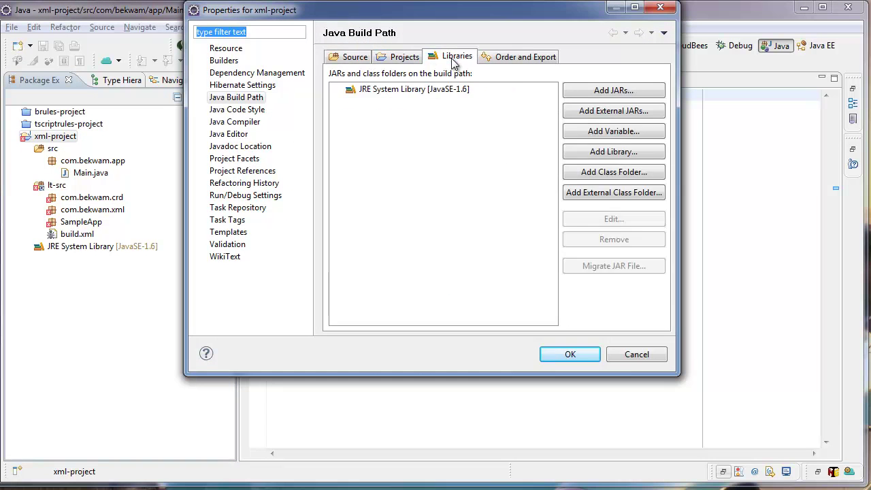
{"action": "left_click", "coordinate": [590, 111]}
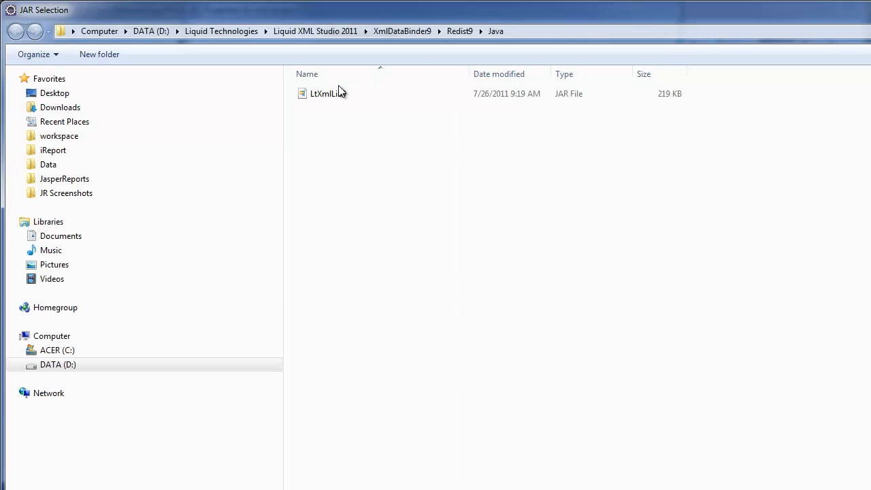
{"action": "double_click", "coordinate": [326, 99]}
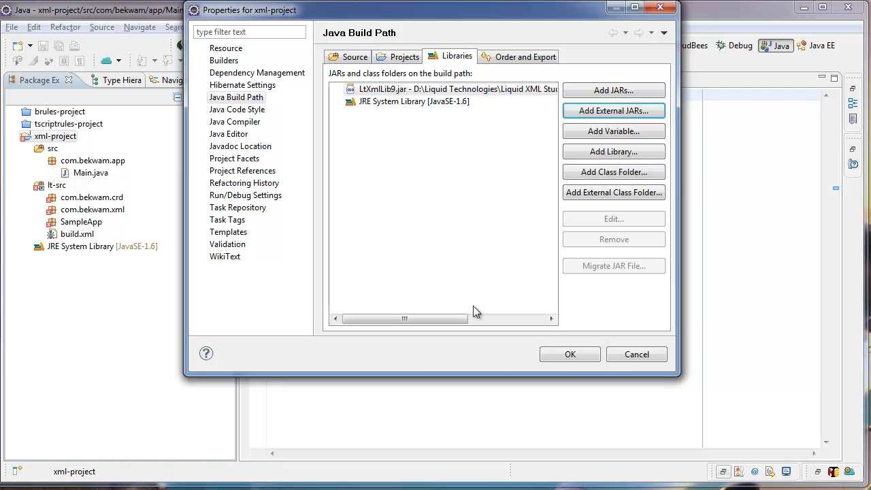
{"action": "left_click", "coordinate": [456, 323]}
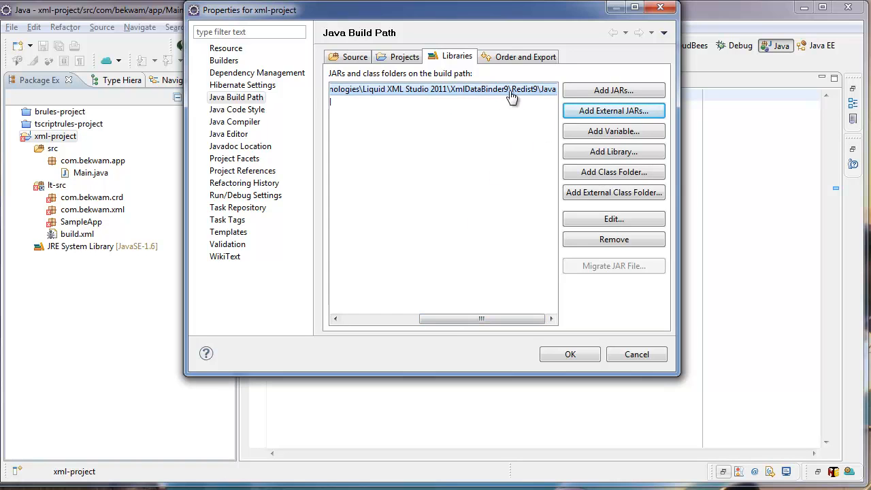
{"action": "left_click", "coordinate": [586, 359]}
{"action": "type", "text": "ctx.getNamespaceAliases().add(\"crd\", \"http://www.example.com/xsd/car-rental-desks.xsd\");"}
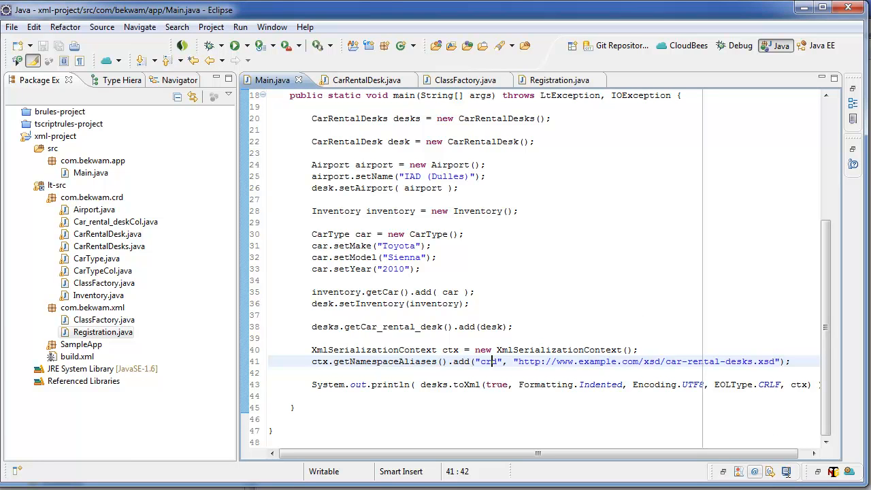
Show the Console view with Main's crd-prefixed car-rental-desks XML output
{"action": "left_click", "coordinate": [786, 471]}
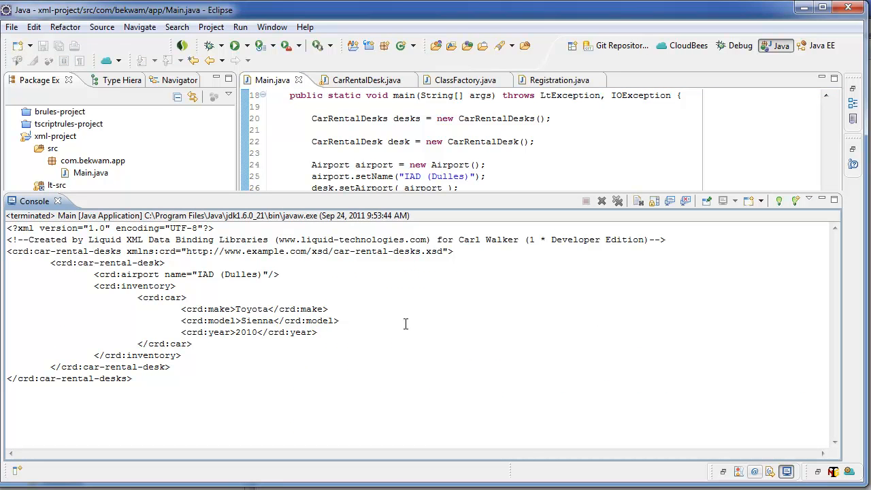